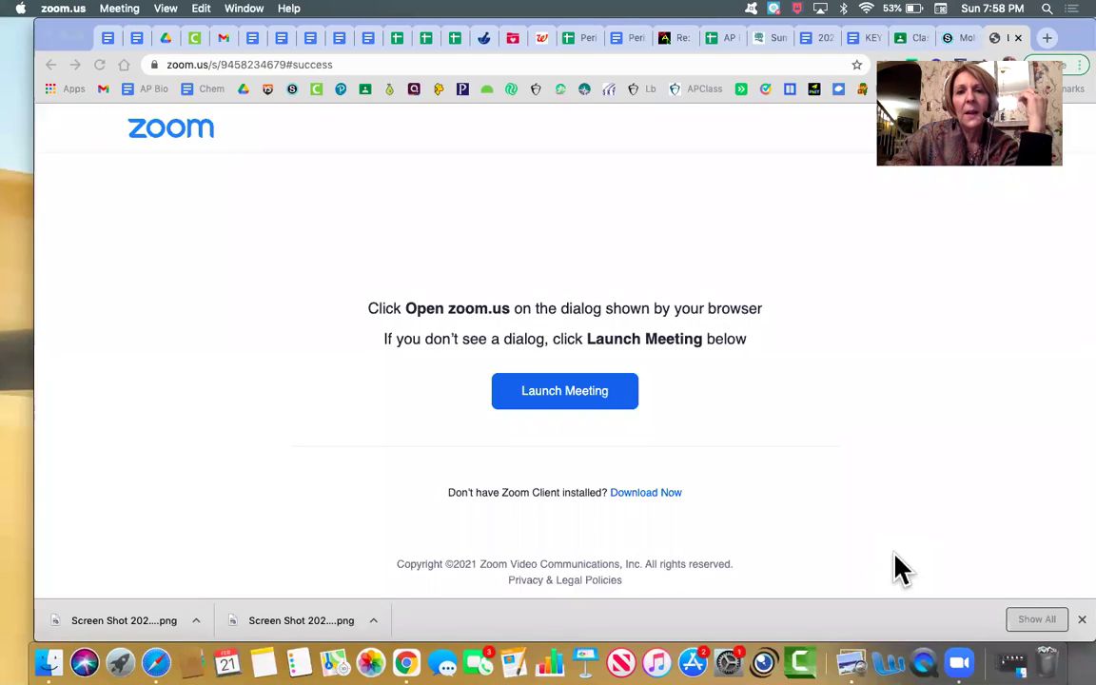
Switch to the Periodic Trends Spreadsheet containing the atomic radius and ionization energy data.
{"action": "left_click", "coordinate": [588, 40]}
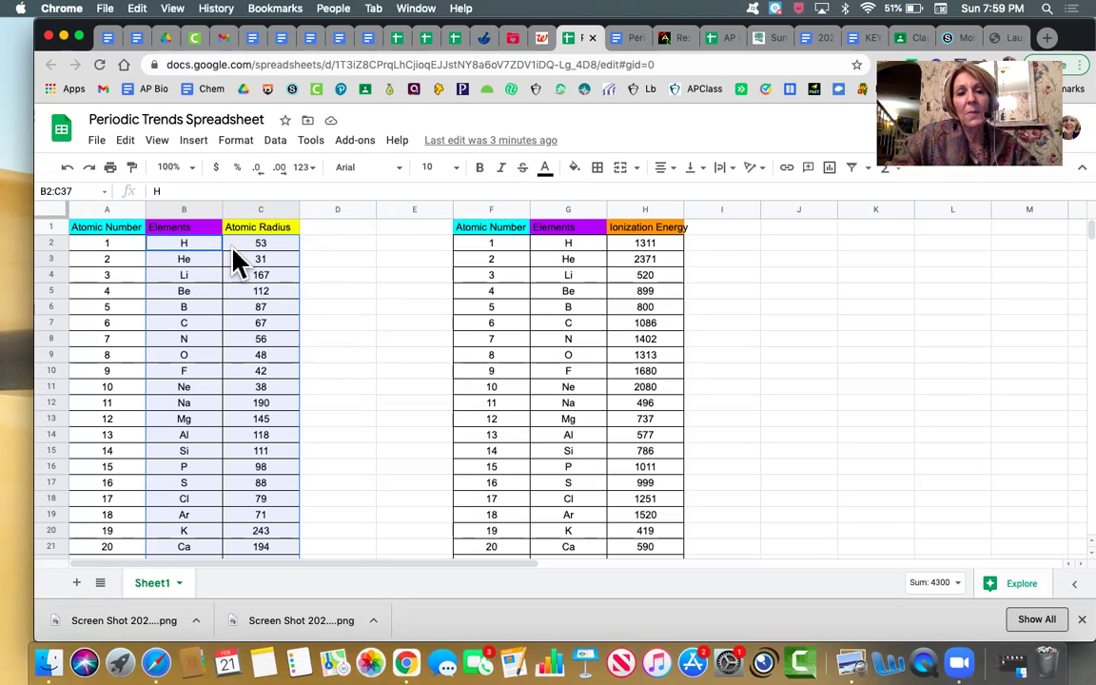
{"action": "left_click_drag", "start_coordinate": [173, 249], "coordinate": [257, 489]}
{"action": "scroll", "coordinate": [258, 494], "scroll_direction": "down", "scroll_amount": 8}
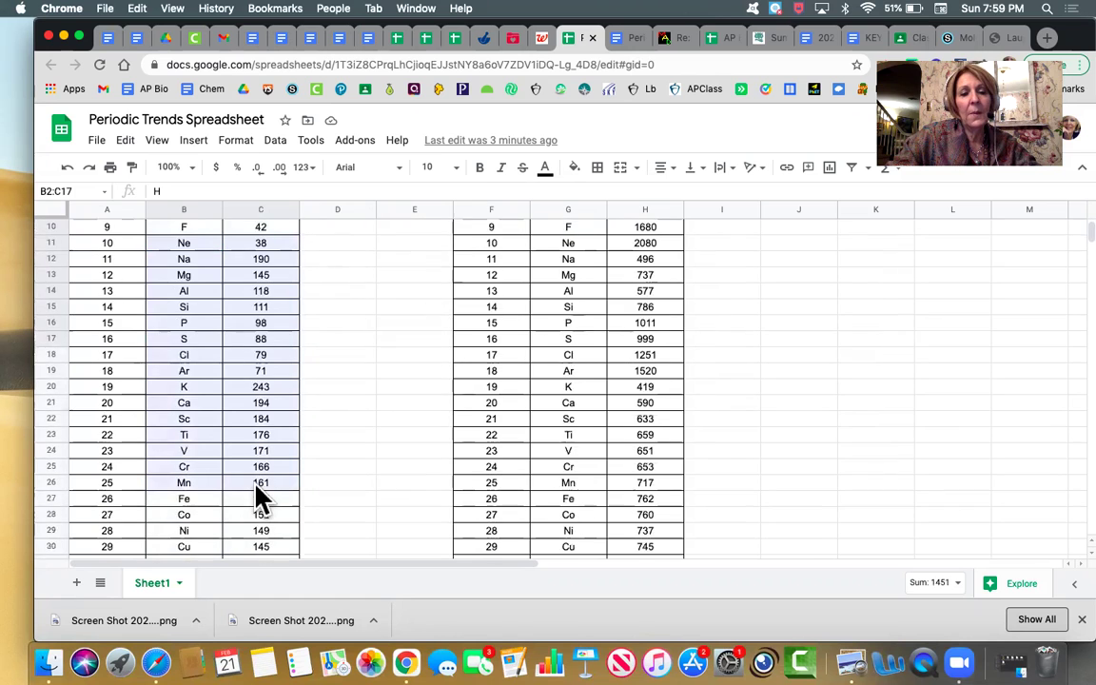
{"action": "scroll", "coordinate": [259, 495], "scroll_direction": "down", "scroll_amount": 1}
{"action": "left_click_drag", "start_coordinate": [257, 496], "coordinate": [291, 492]}
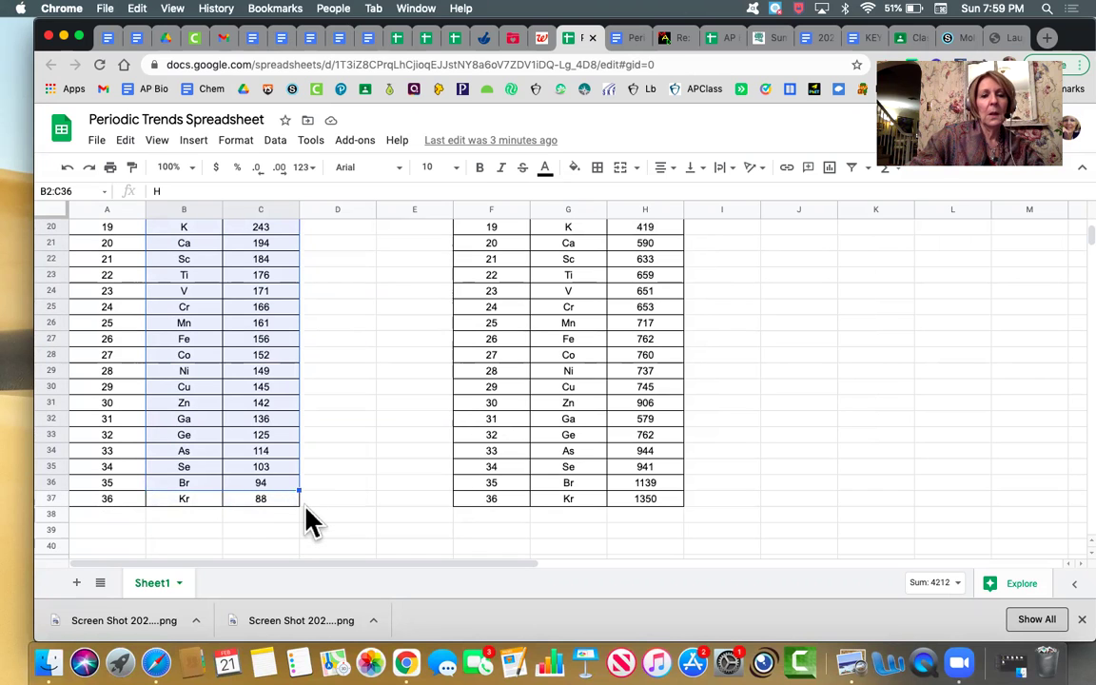
{"action": "left_click", "coordinate": [305, 499]}
{"action": "scroll", "coordinate": [219, 414], "scroll_direction": "up", "scroll_amount": 10}
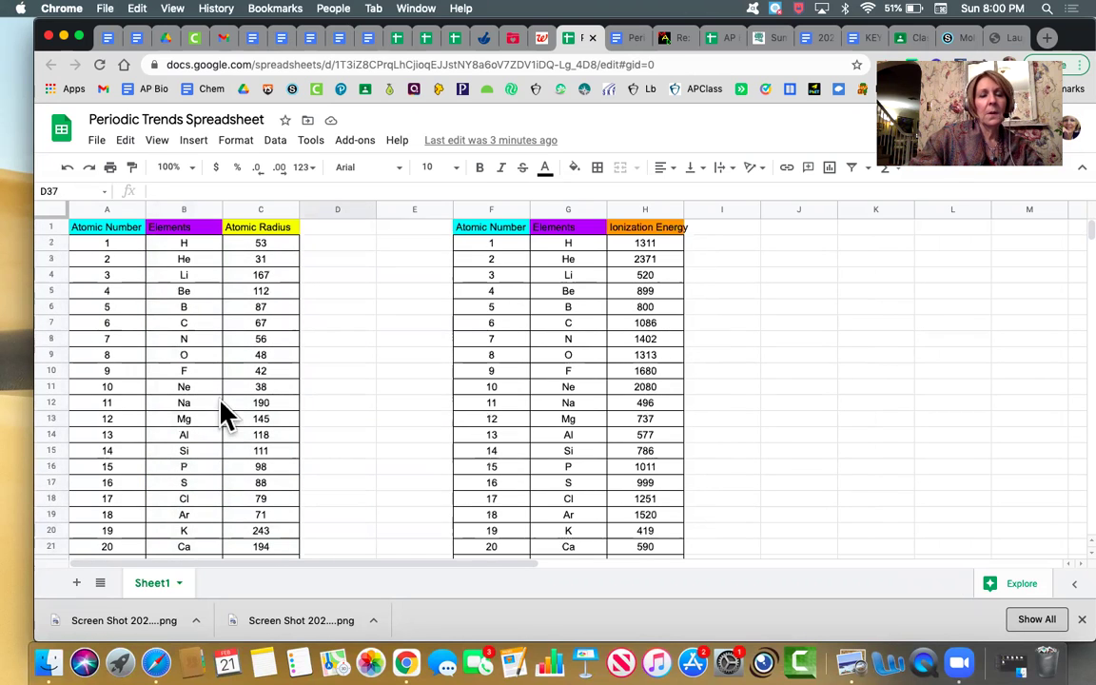
Insert a chart from the element symbols and atomic radius values in B2:C37.
{"action": "left_click_drag", "start_coordinate": [169, 245], "coordinate": [286, 521]}
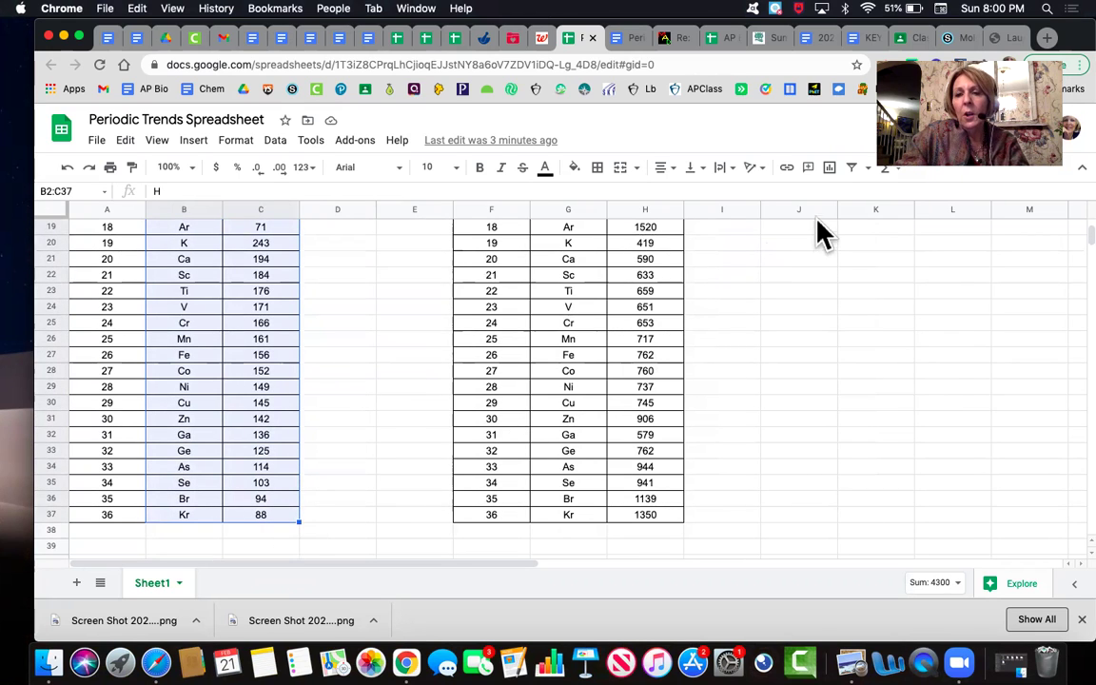
{"action": "left_click", "coordinate": [830, 169]}
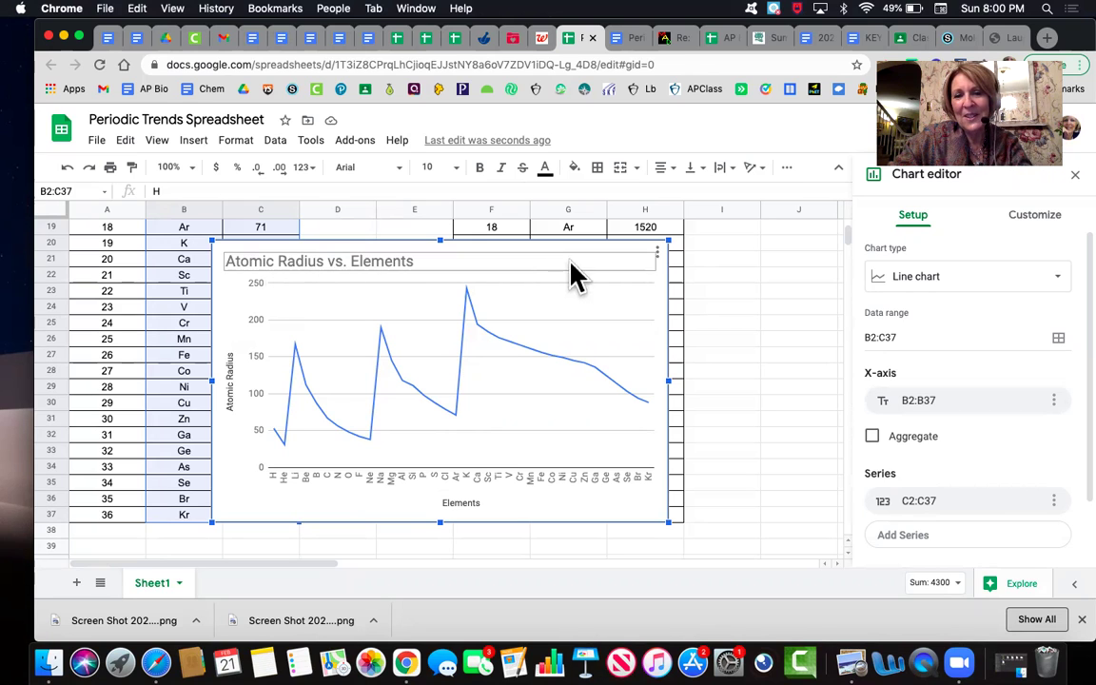
Open the atomic radius chart for editing and display its customization options.
{"action": "left_click", "coordinate": [657, 253]}
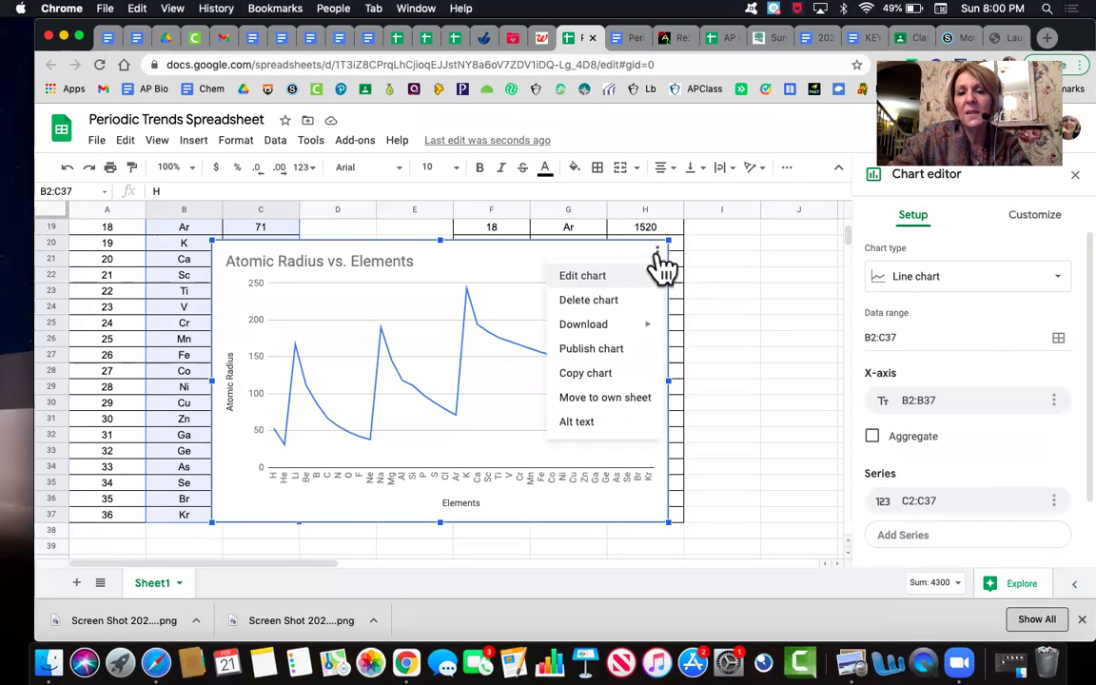
{"action": "left_click", "coordinate": [596, 278]}
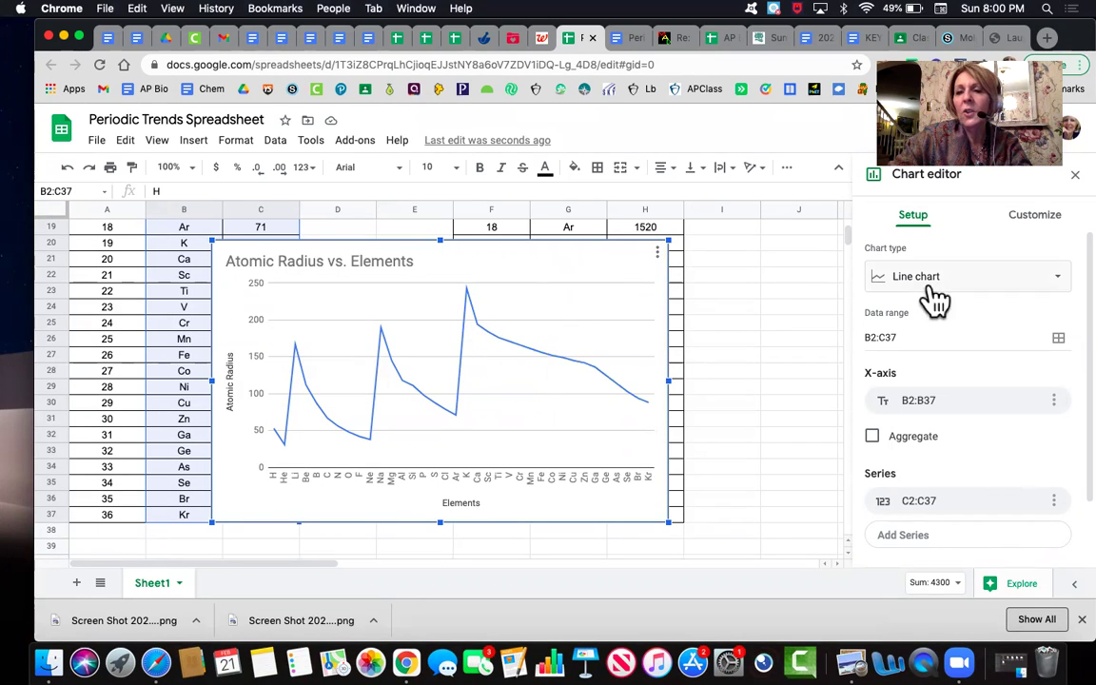
{"action": "left_click", "coordinate": [1039, 216]}
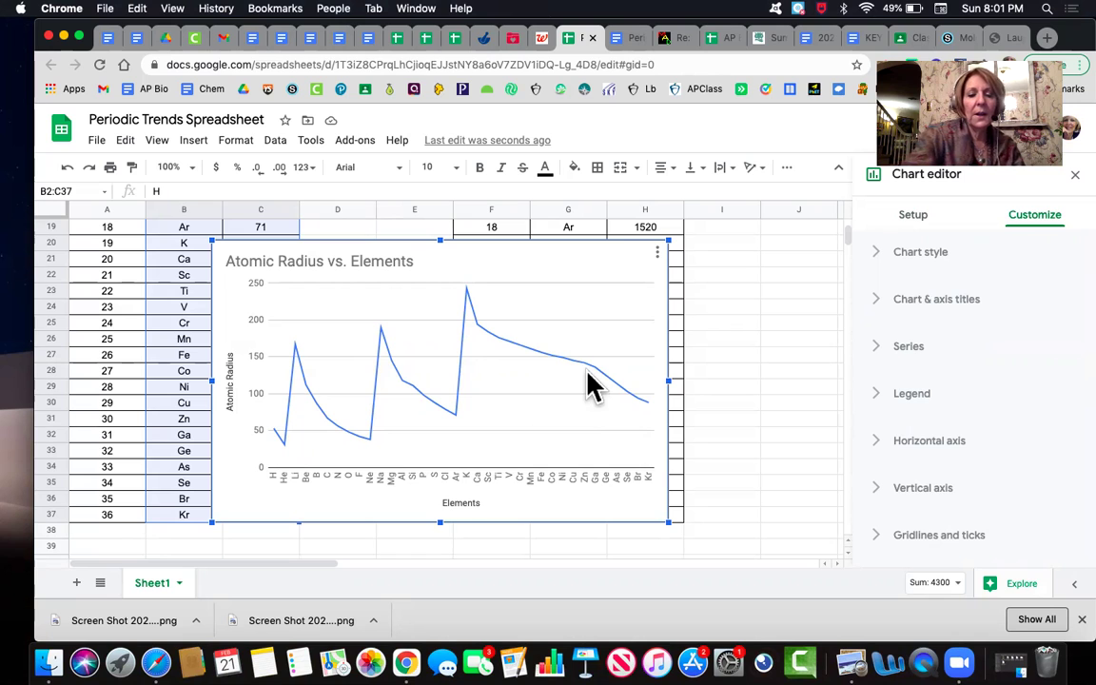
Capture a screenshot of only the Atomic Radius vs. Elements chart area.
{"action": "key", "text": "super+shift+4"}
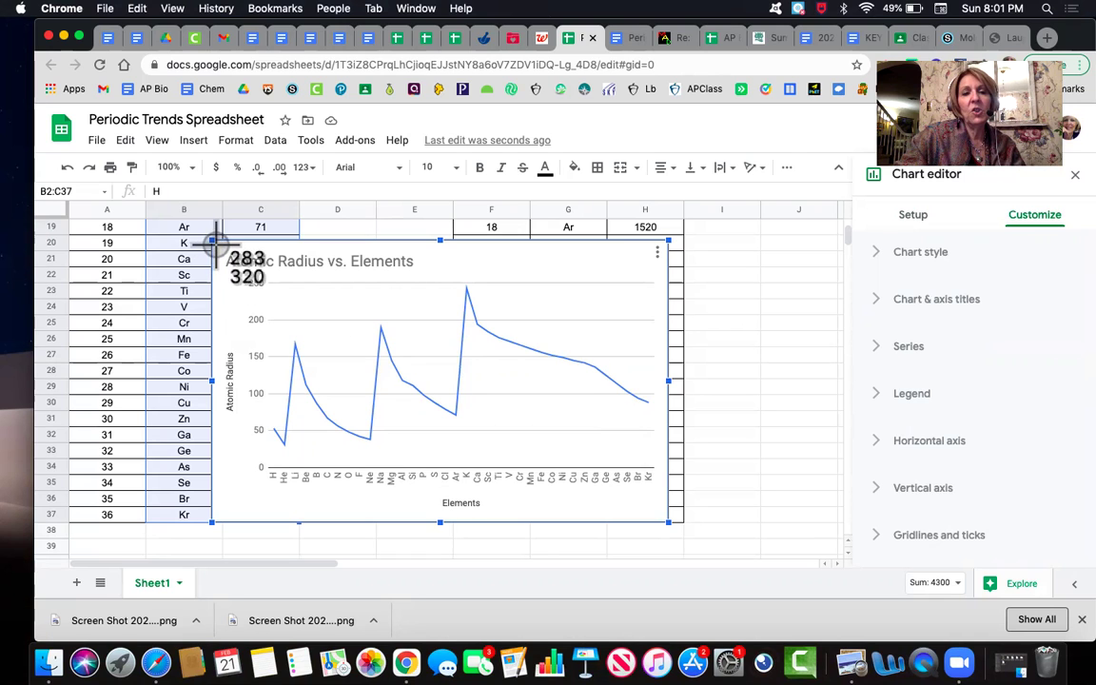
{"action": "left_click_drag", "start_coordinate": [213, 241], "coordinate": [668, 523]}
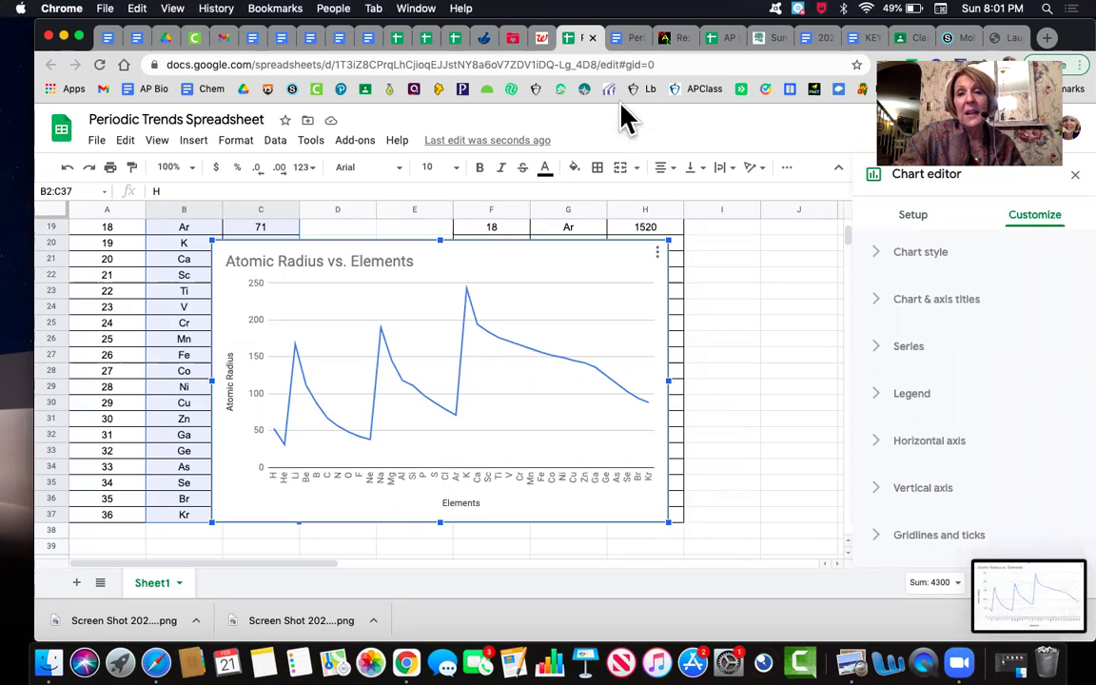
In the Periodic Trends graphing lab document, insert the image Screen Shot 2021-02-21 at 8.01.16 PM into the Graph 1 - Atomic Radius box.
{"action": "left_click", "coordinate": [630, 40]}
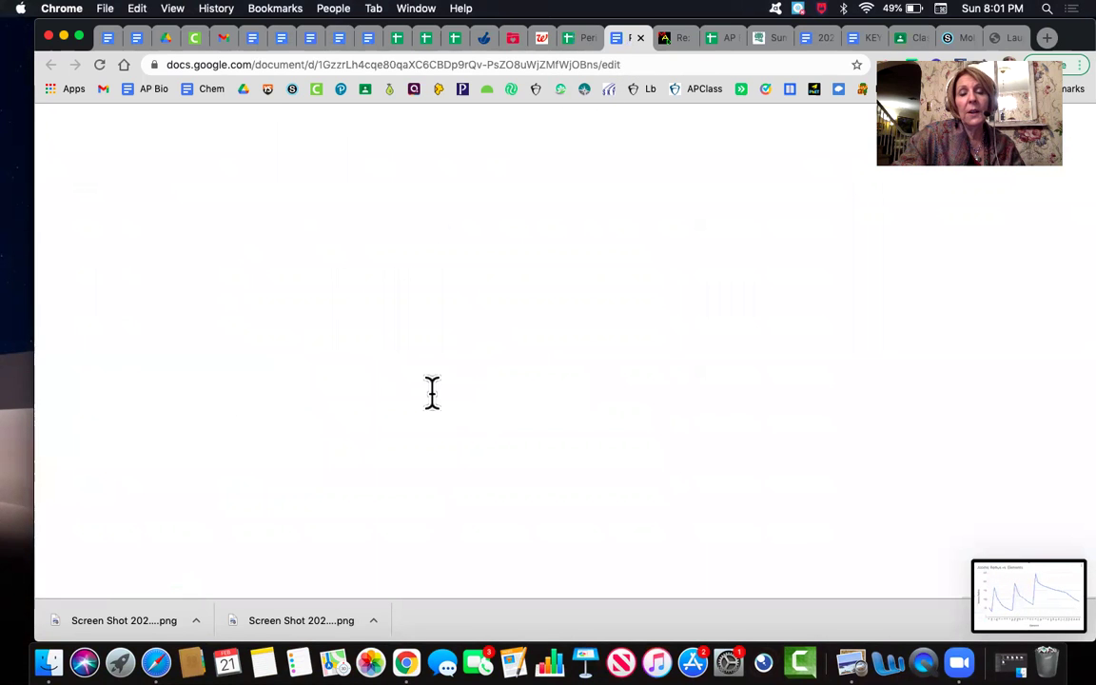
{"action": "scroll", "coordinate": [405, 426], "scroll_direction": "down", "scroll_amount": 5}
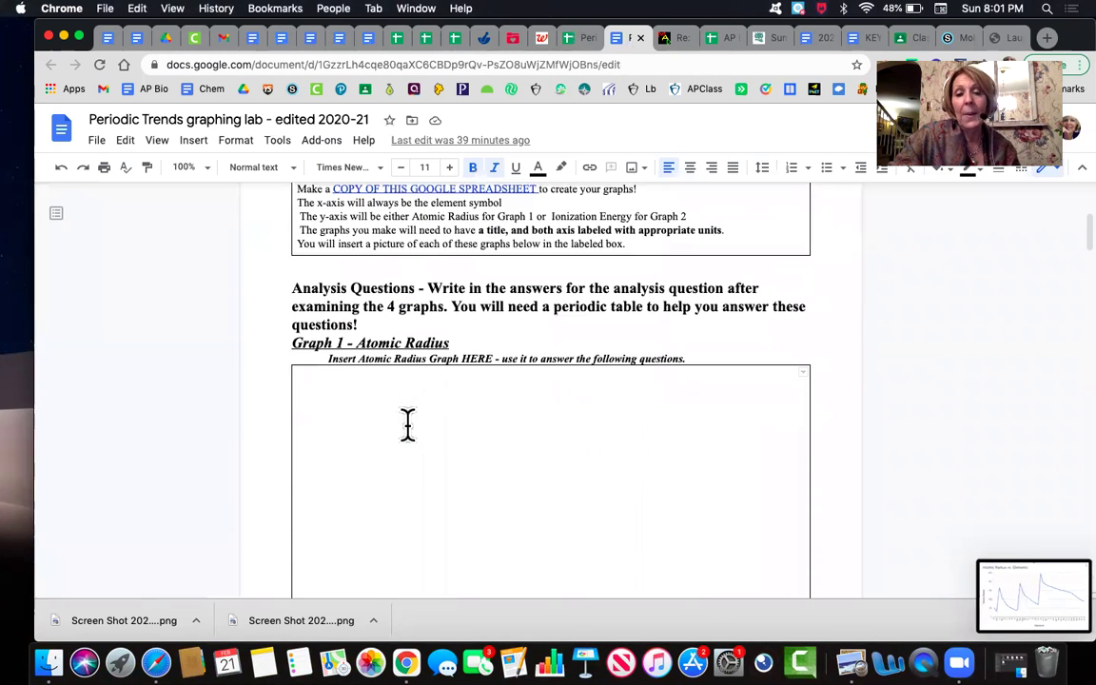
{"action": "left_click", "coordinate": [320, 391]}
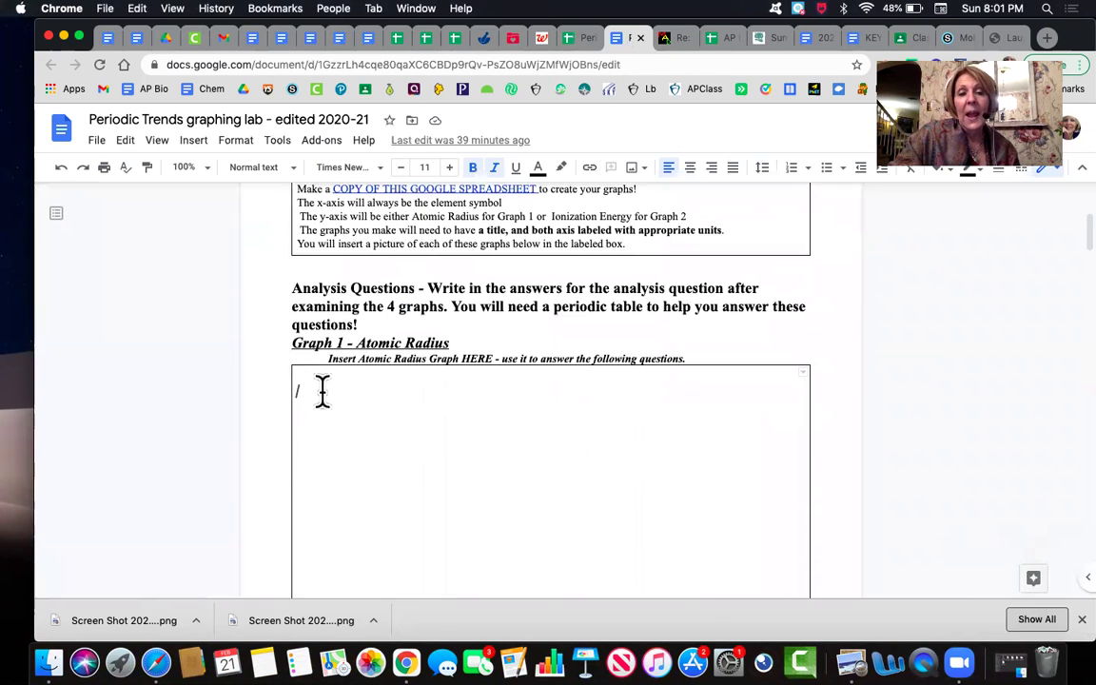
{"action": "left_click", "coordinate": [194, 141]}
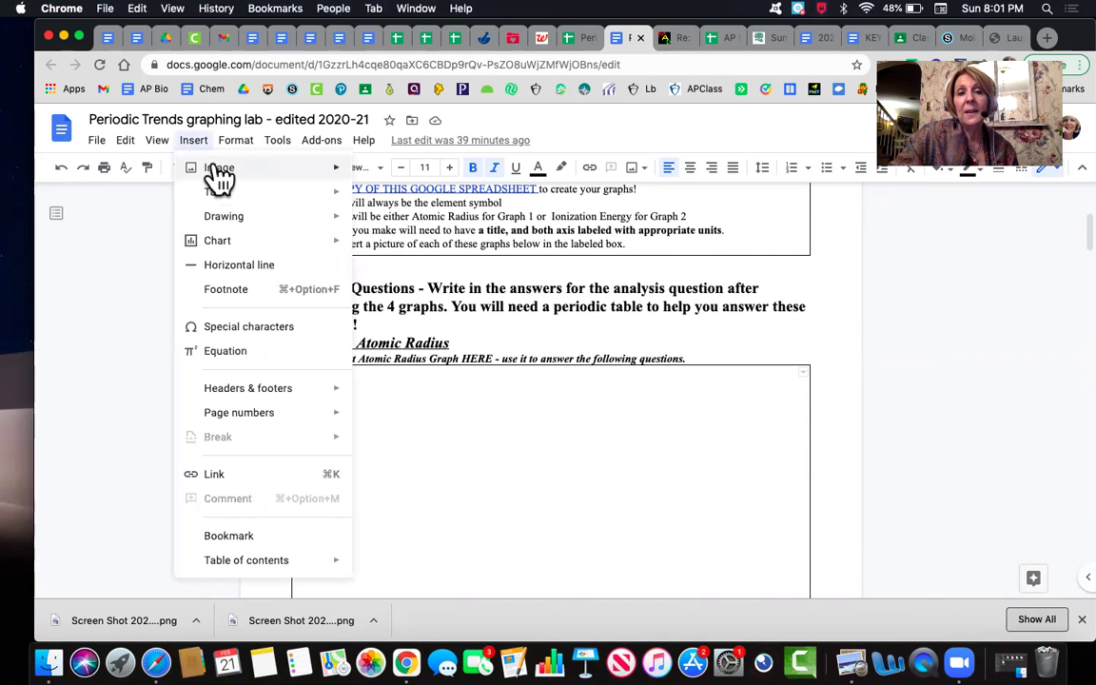
{"action": "mouse_move", "coordinate": [219, 177]}
{"action": "left_click", "coordinate": [403, 176]}
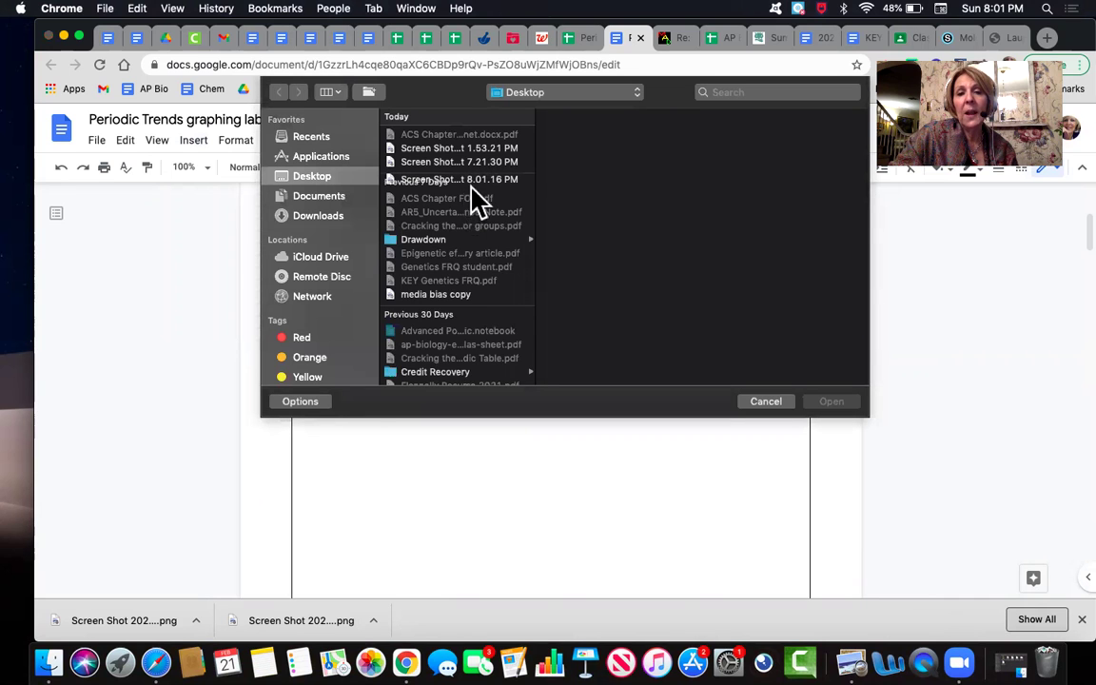
{"action": "left_click", "coordinate": [482, 180]}
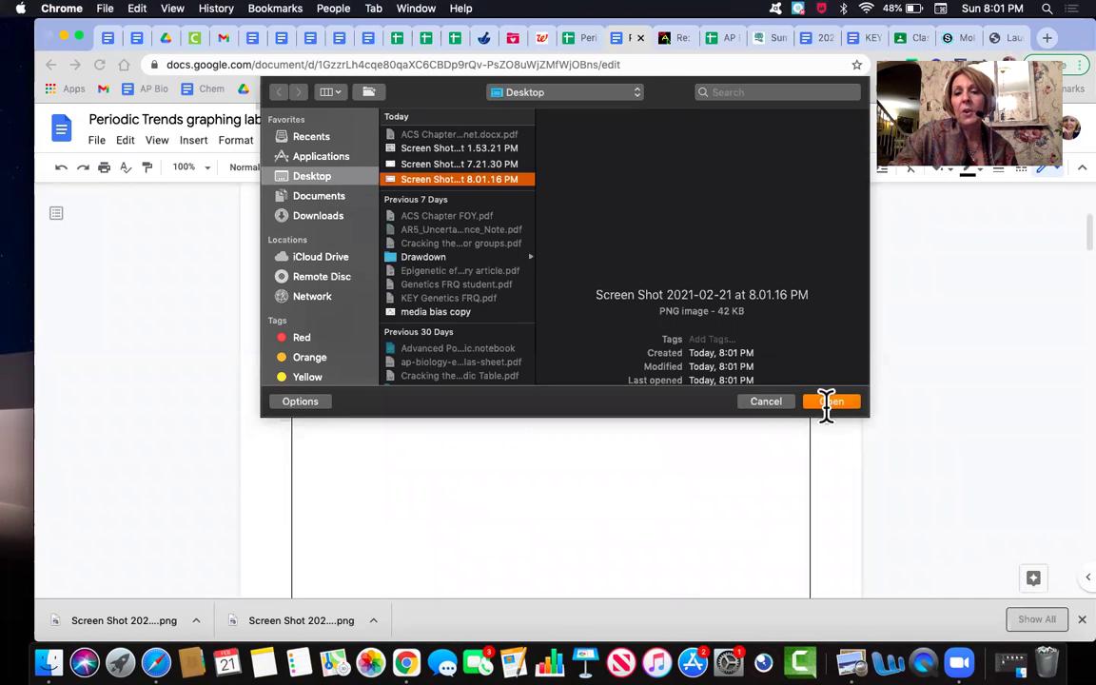
{"action": "left_click", "coordinate": [833, 404]}
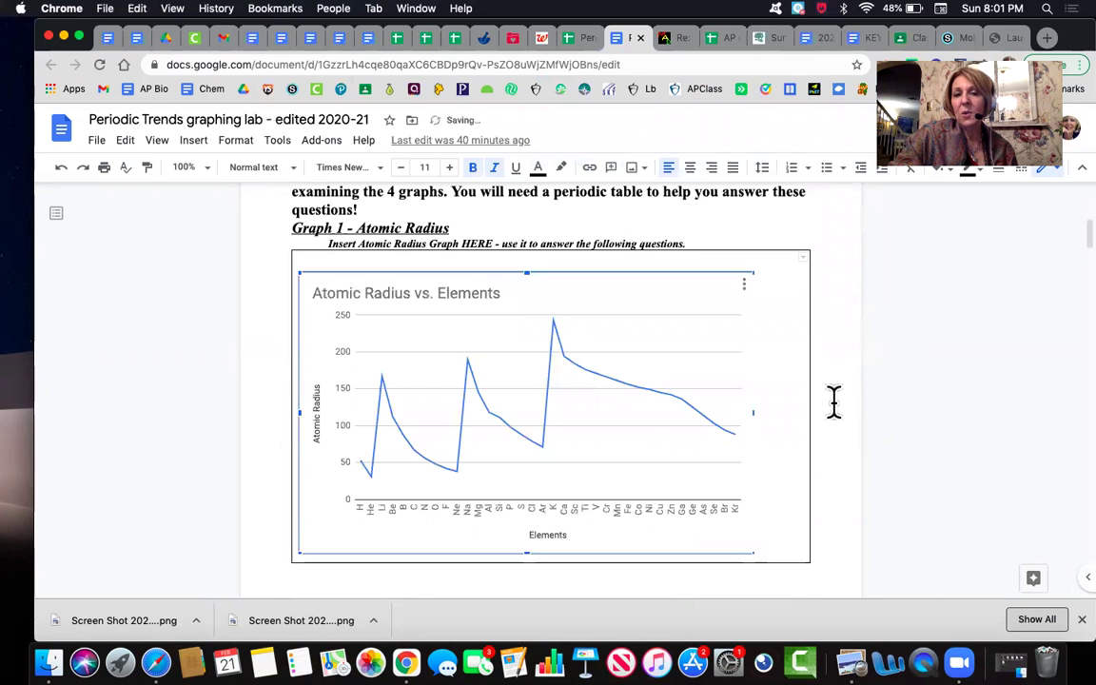
Review the inserted graph and the lab's questions on atomic radius, ionization energy and electronegativity.
{"action": "scroll", "coordinate": [673, 418], "scroll_direction": "down", "scroll_amount": 5}
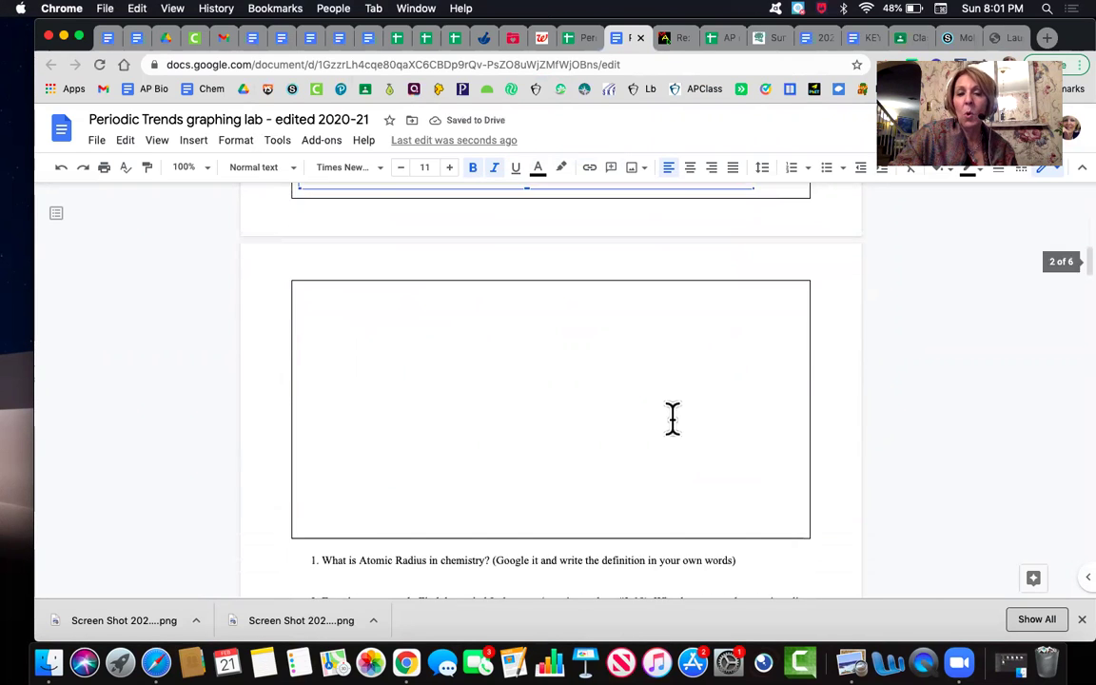
{"action": "scroll", "coordinate": [672, 418], "scroll_direction": "down", "scroll_amount": 4}
{"action": "scroll", "coordinate": [673, 420], "scroll_direction": "up", "scroll_amount": 8}
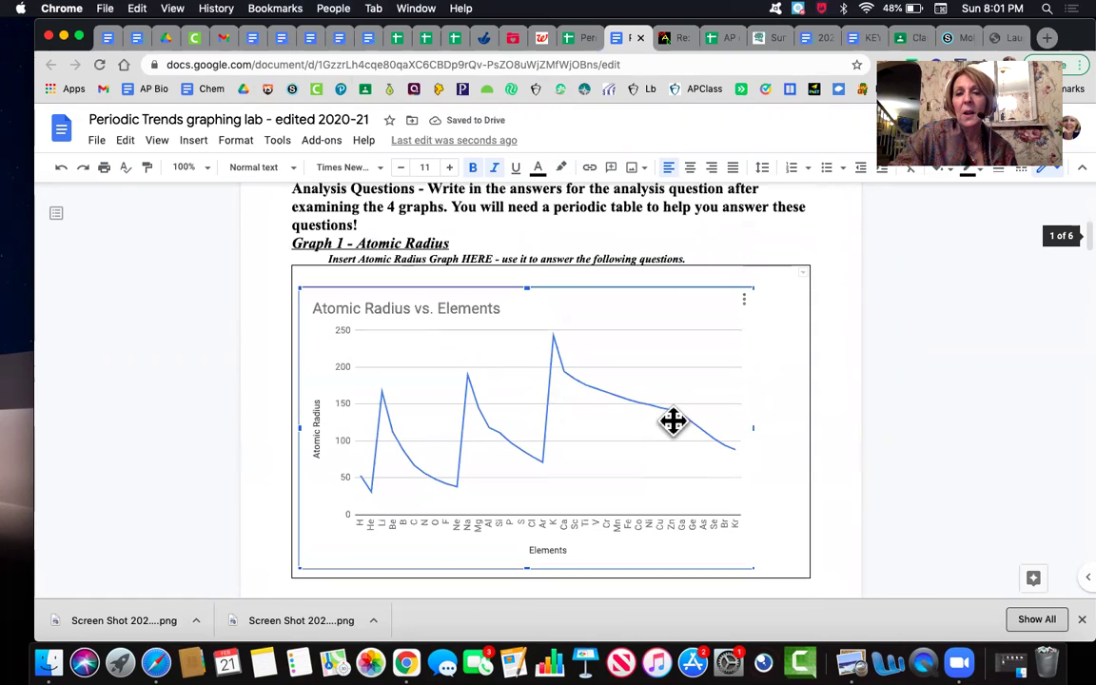
{"action": "left_click", "coordinate": [678, 433]}
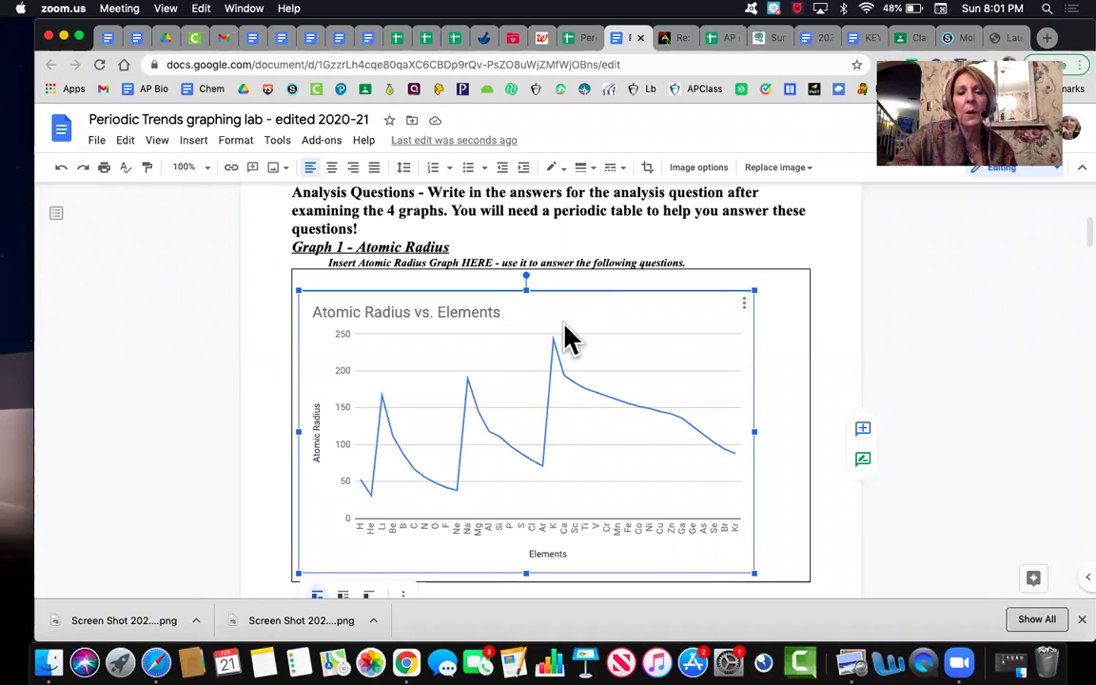
{"action": "scroll", "coordinate": [574, 371], "scroll_direction": "down", "scroll_amount": 10}
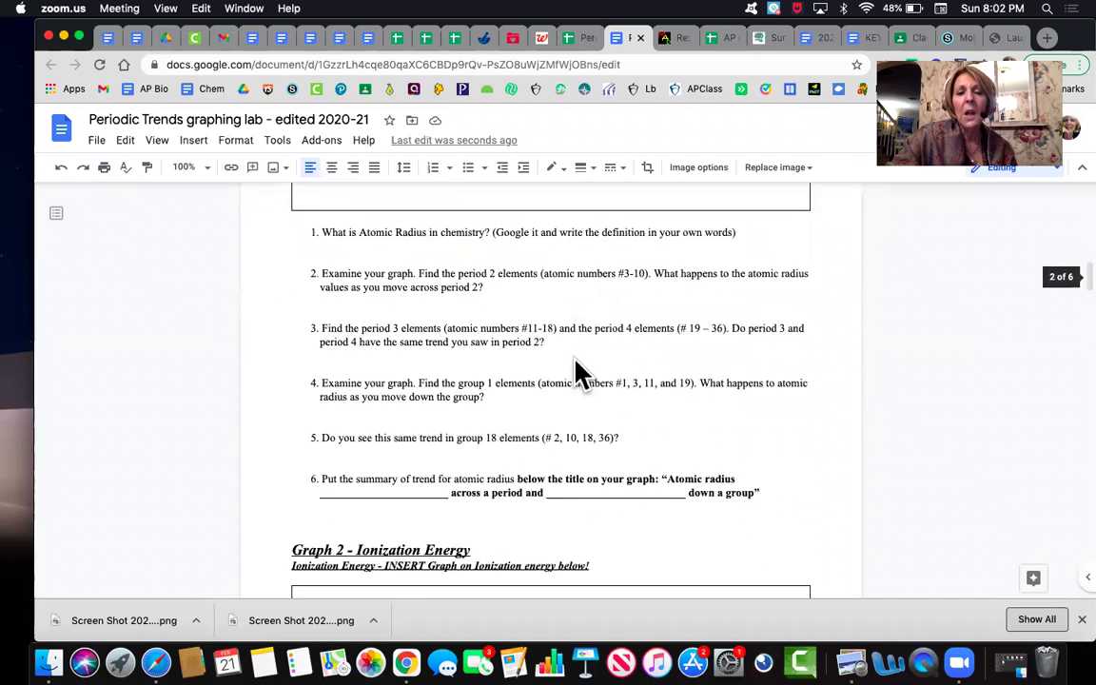
{"action": "scroll", "coordinate": [578, 373], "scroll_direction": "down", "scroll_amount": 15}
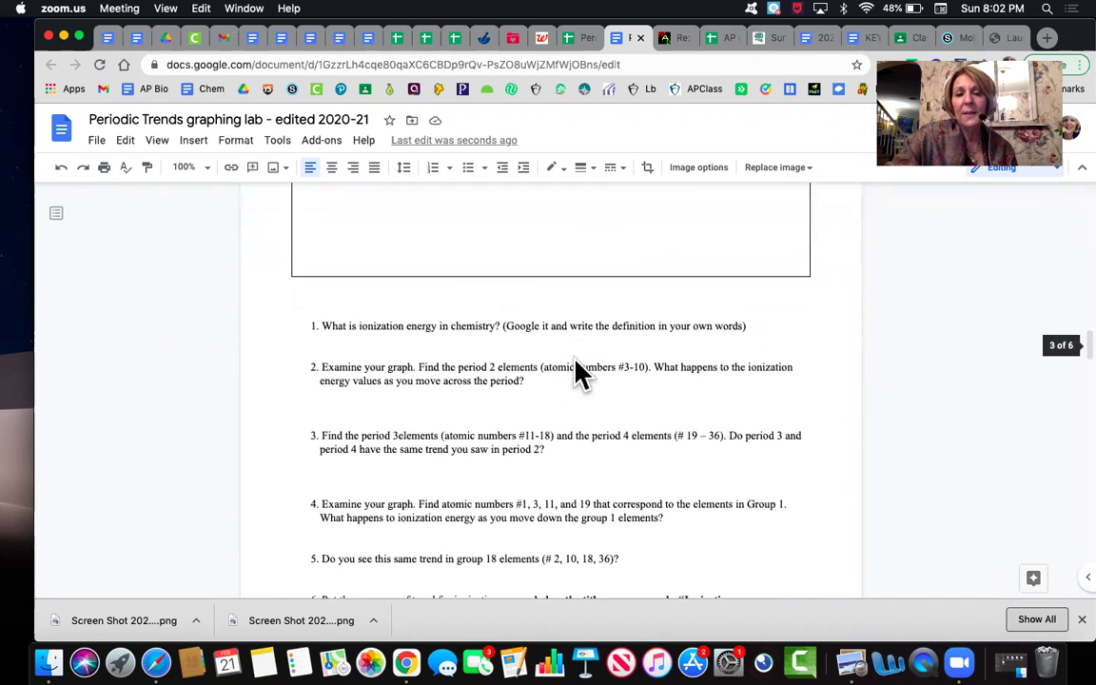
{"action": "scroll", "coordinate": [578, 373], "scroll_direction": "down", "scroll_amount": 10}
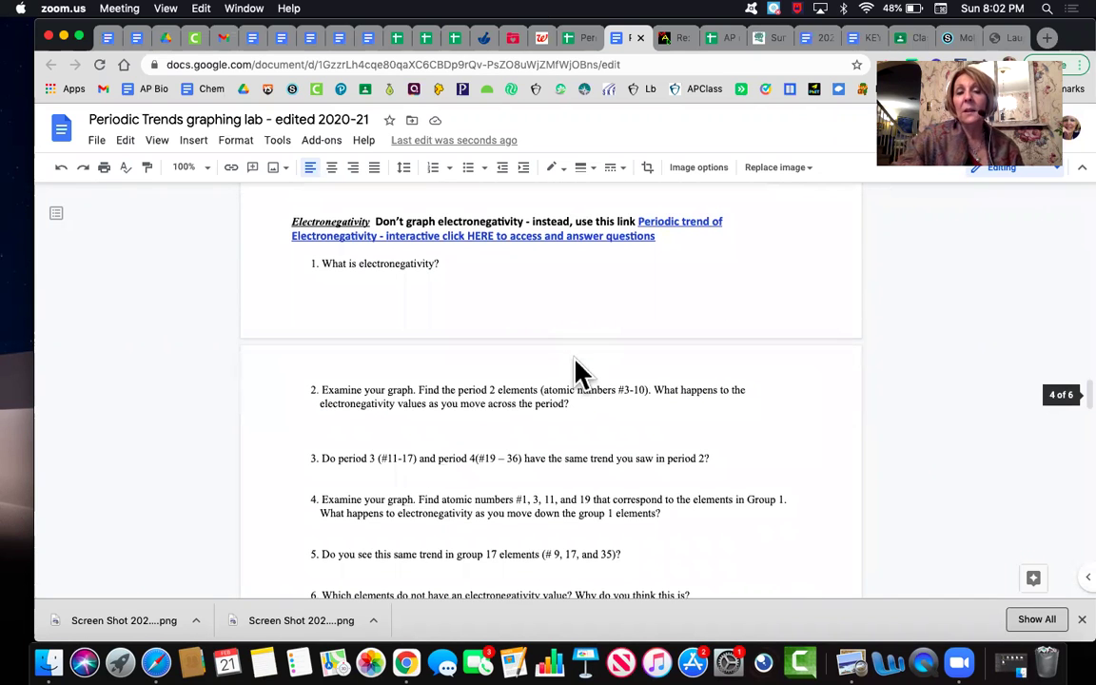
{"action": "scroll", "coordinate": [574, 366], "scroll_direction": "up", "scroll_amount": 2}
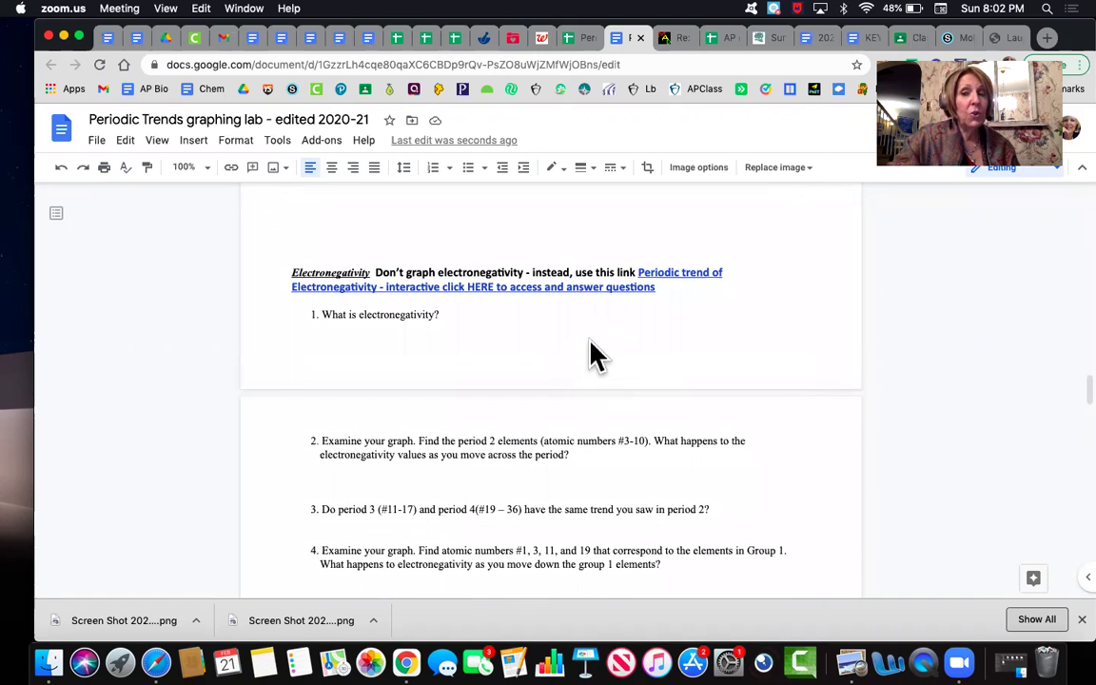
Open the linked interactive graph on the periodic trend of electronegativity.
{"action": "left_click", "coordinate": [688, 284]}
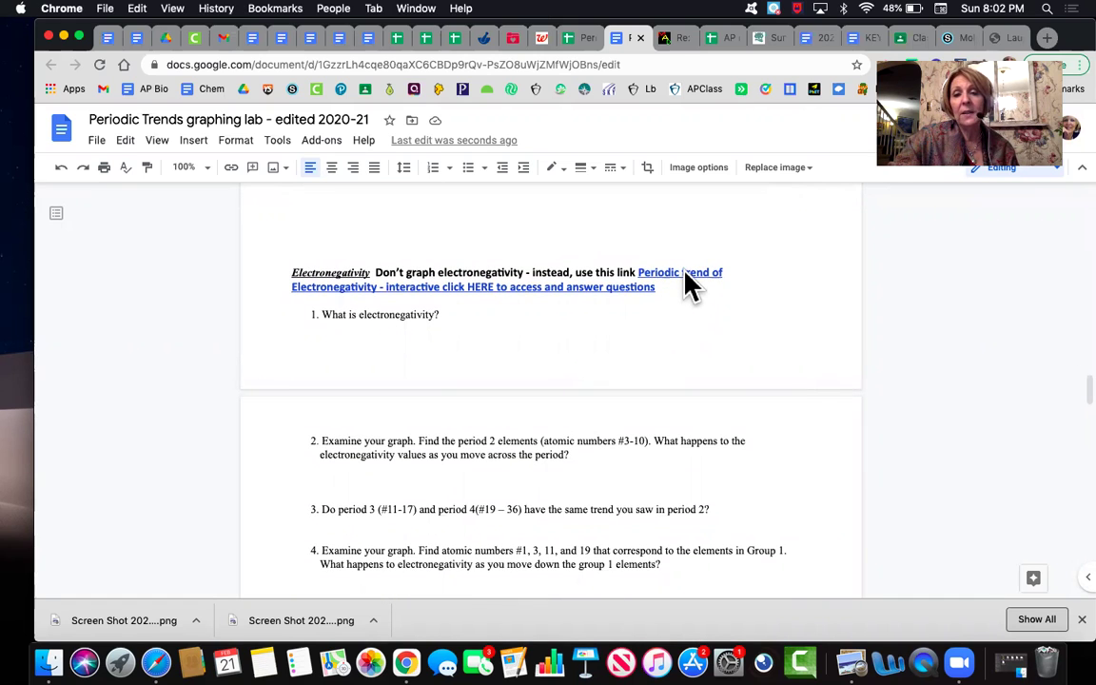
{"action": "left_click", "coordinate": [627, 284]}
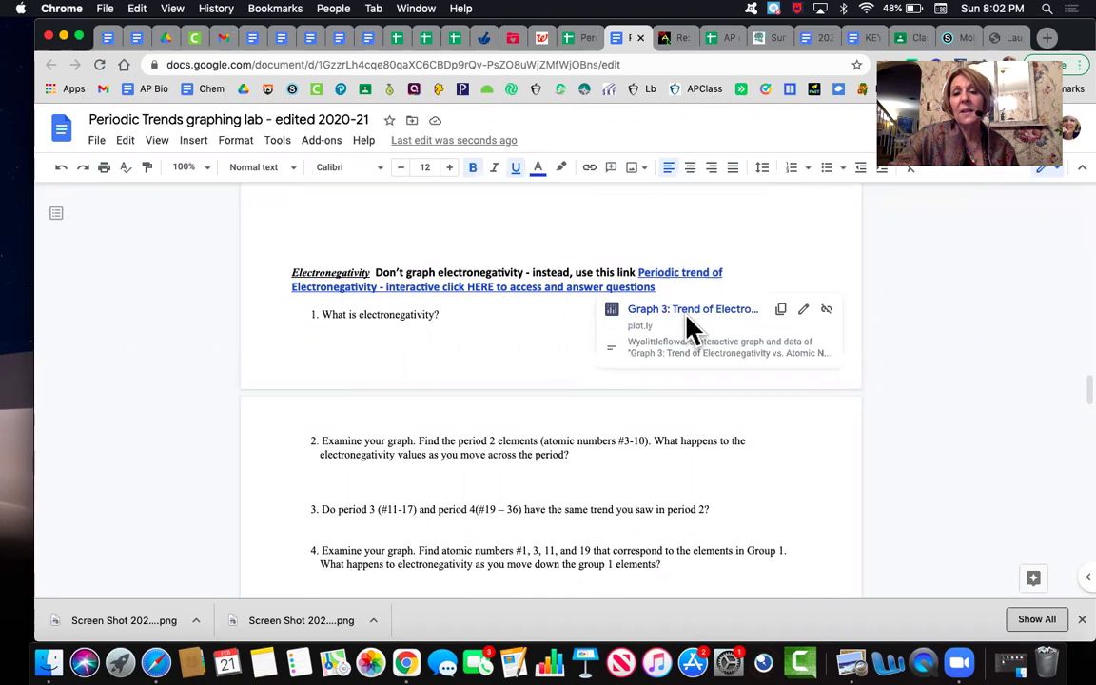
{"action": "left_click", "coordinate": [695, 326]}
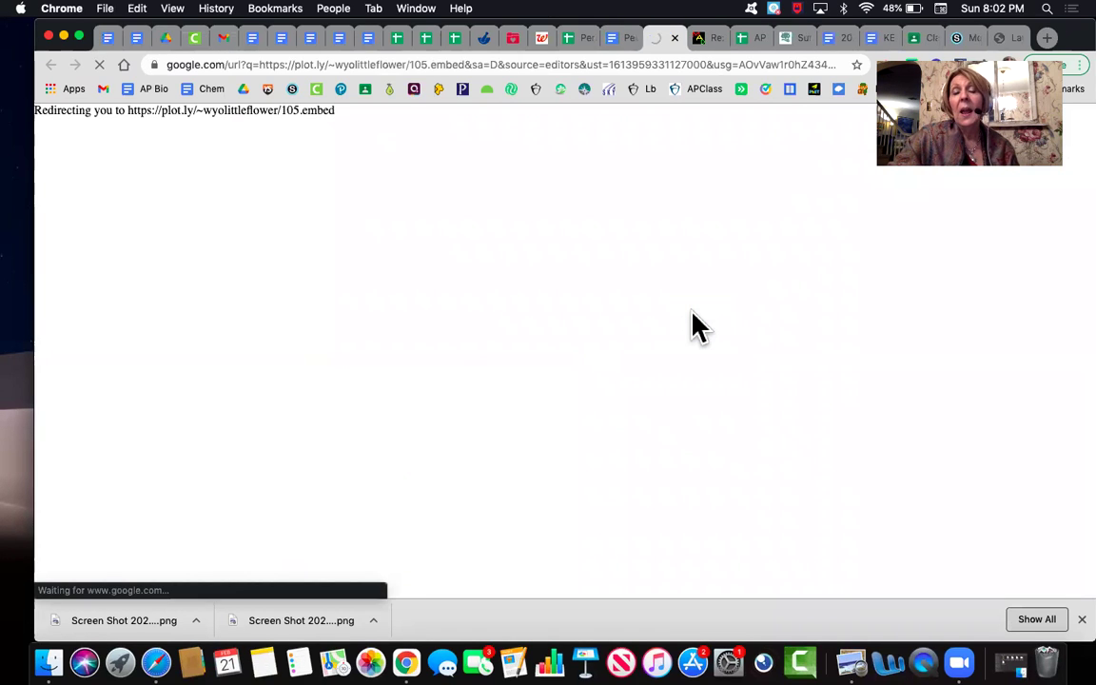